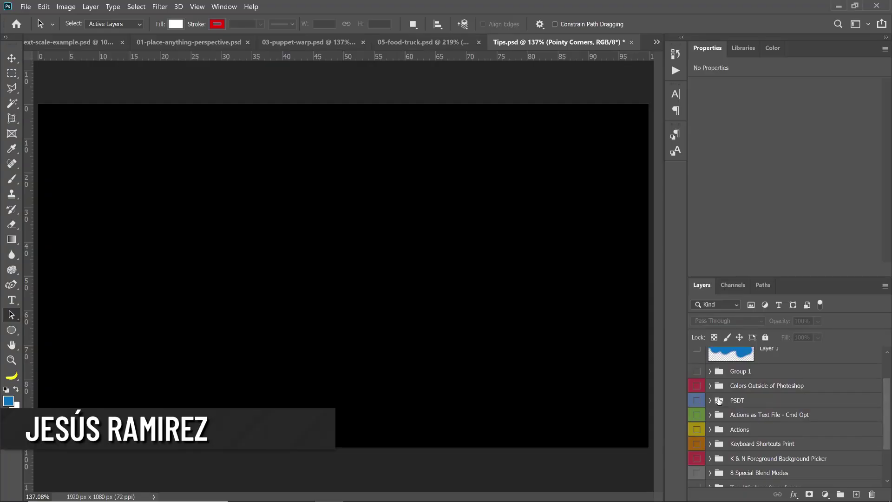
Step: Scroll the Layers panel and make the PSDT slide group in Tips.psd visible
scroll(718, 401, "down", 1)
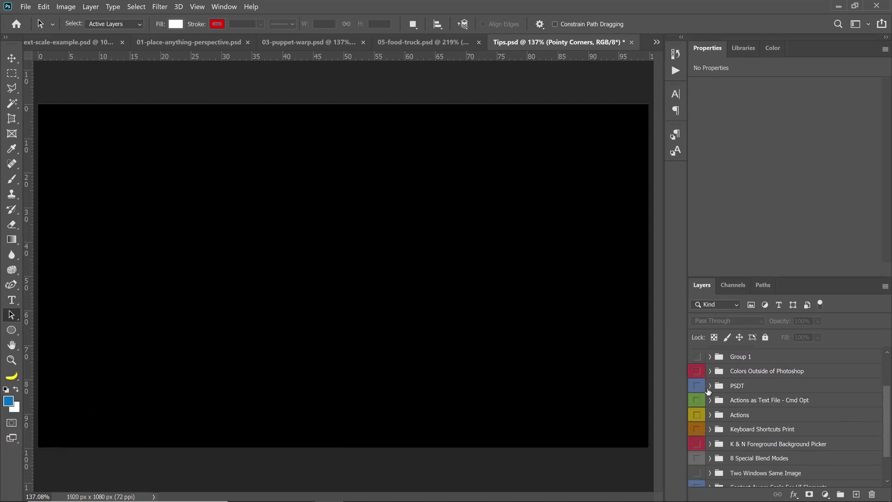
left_click(698, 388)
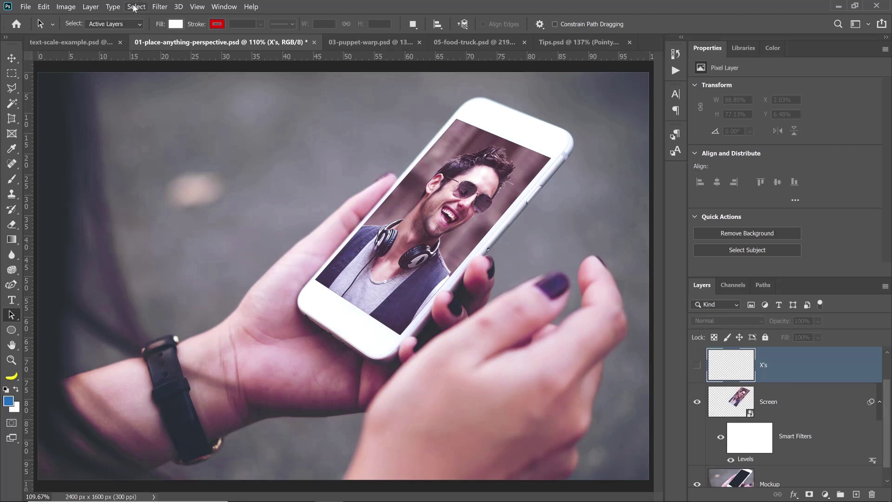
Step: Start Save As to the computer and add '-template' to the mockup's file name
left_click(26, 6)
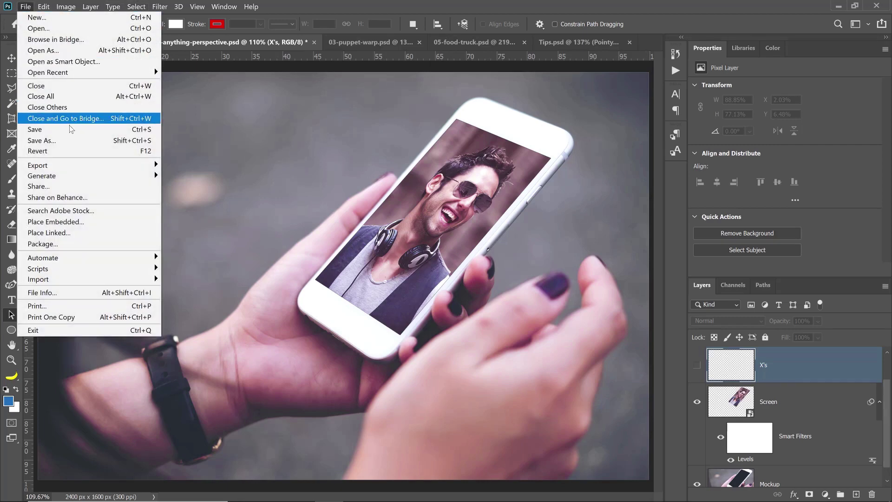
left_click(41, 141)
left_click(428, 329)
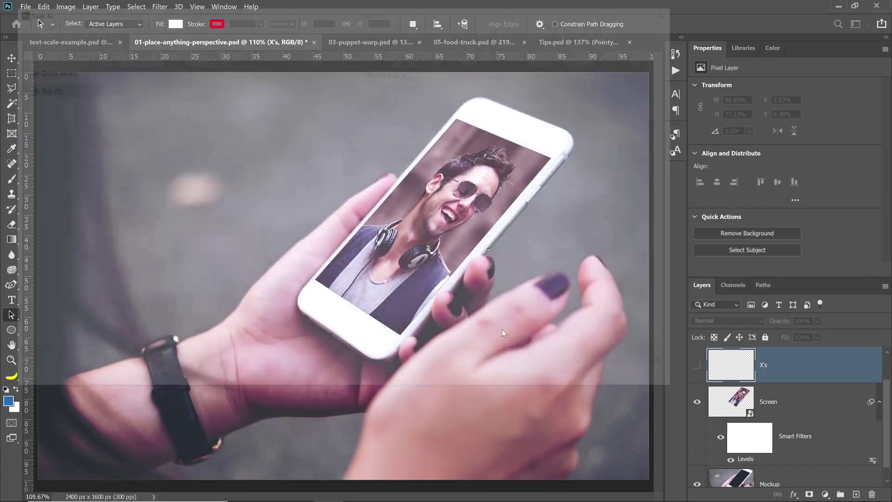
left_click(174, 261)
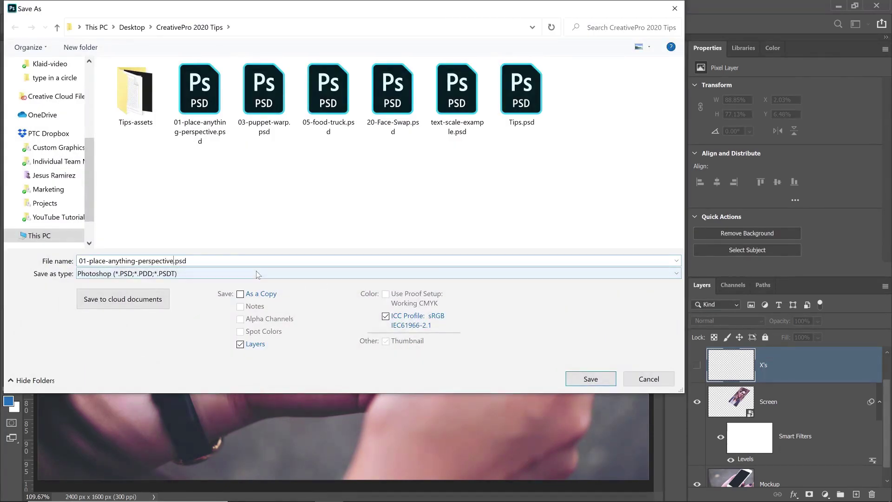
type("-templ;a")
key("BackSpace")
key("BackSpace")
type("ate")
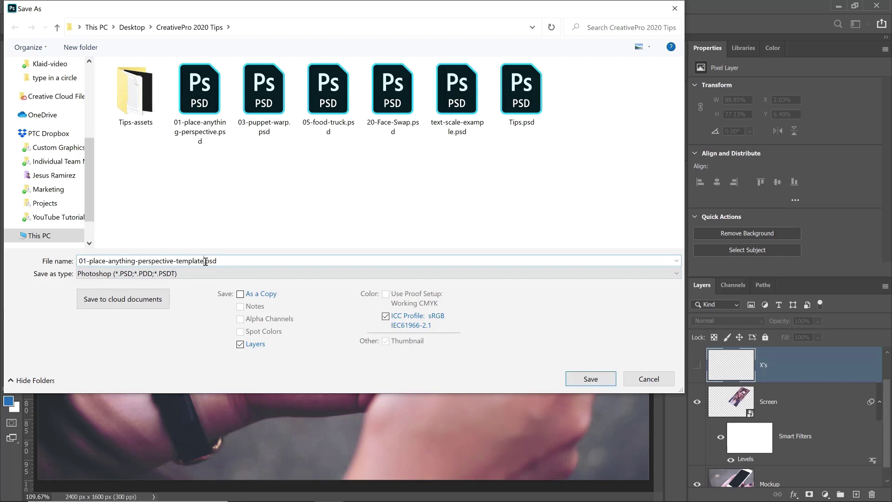
Step: Change the extension to .psdt and save the file as a template
left_click_drag(206, 261, 227, 263)
left_click(226, 263)
type("t")
left_click(604, 384)
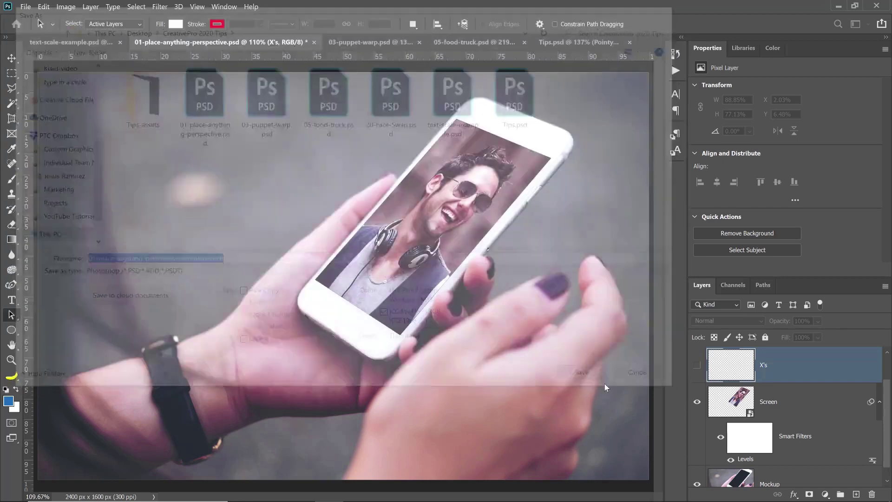
left_click(863, 140)
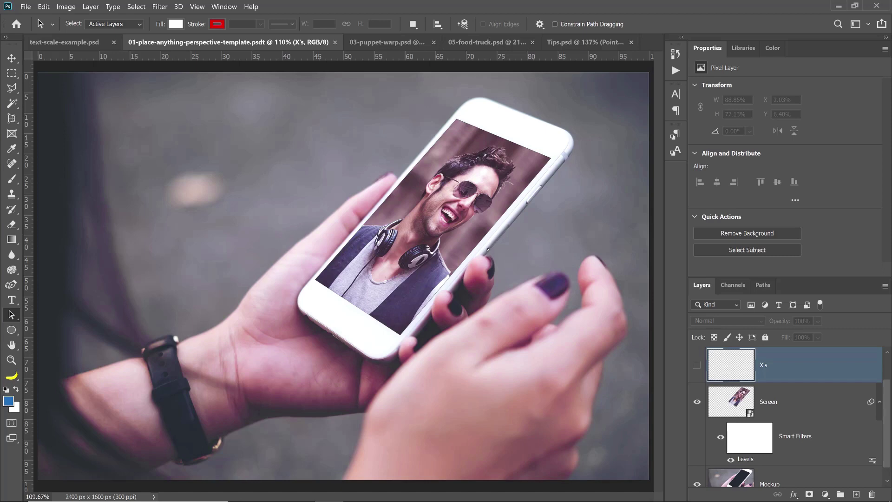
Step: Open the .psdt template from File Explorer, close it, then reopen it as an Untitled-1 copy
key("alt+Tab")
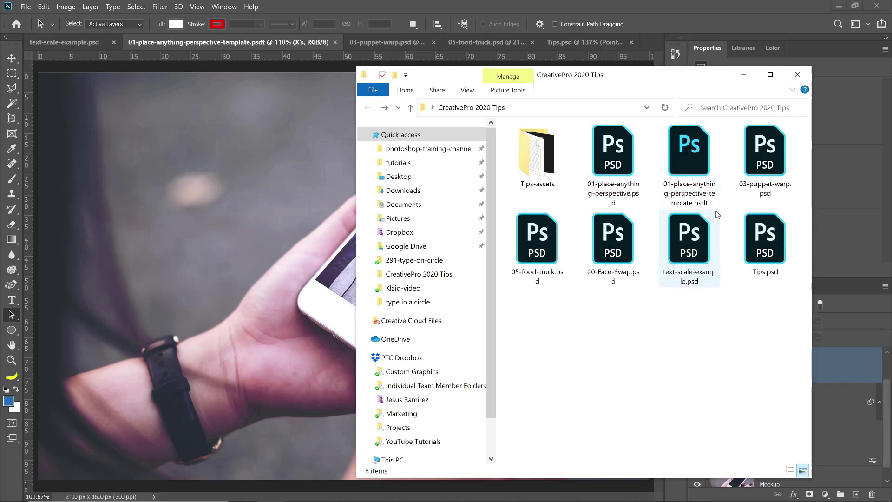
double_click(687, 157)
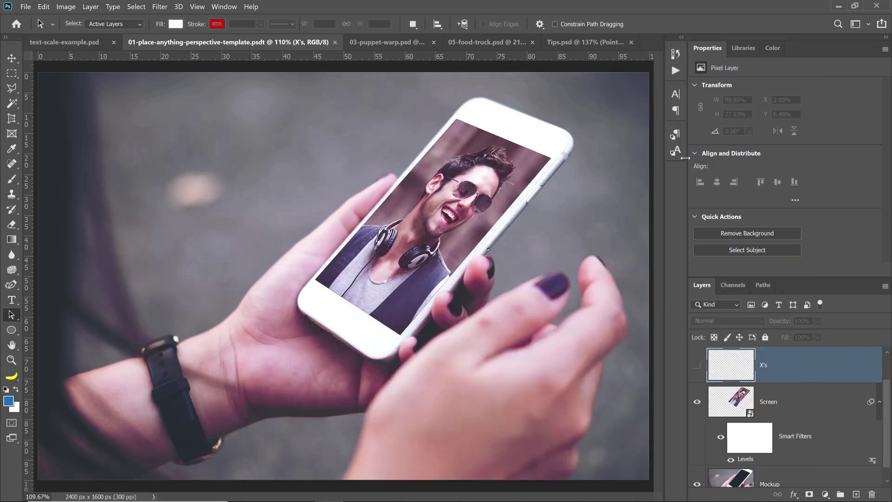
left_click(336, 41)
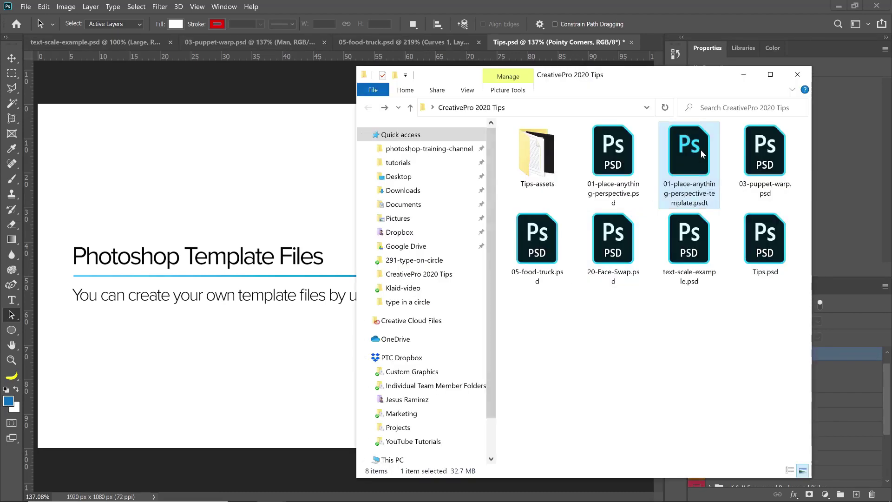
double_click(701, 150)
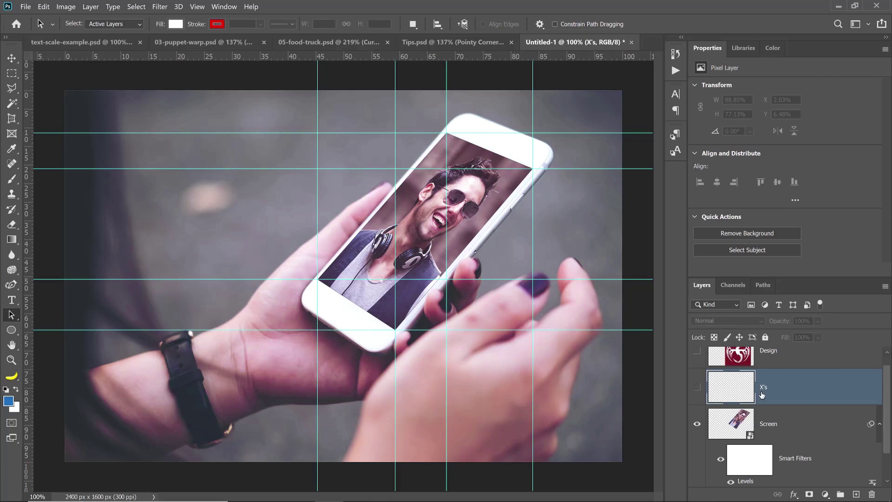
Step: Delete the X's and Screen layers from Untitled-1, then close the copy without saving
scroll(764, 385, "down", 2)
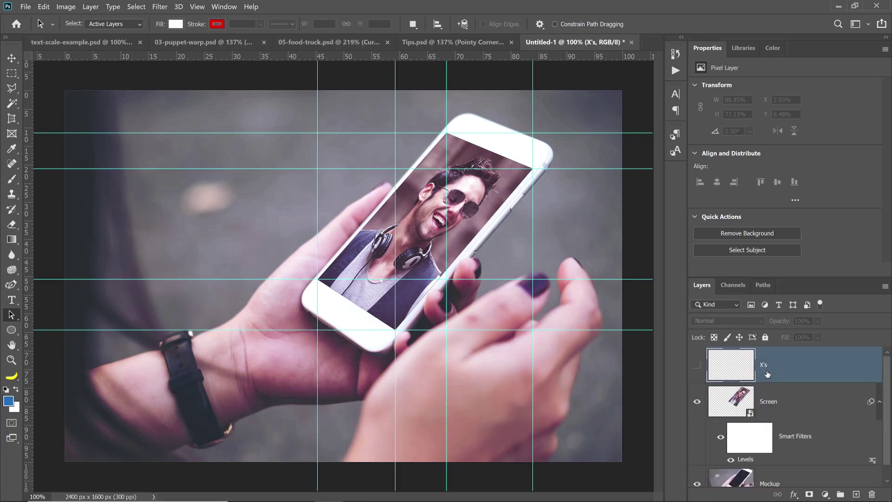
key("Delete")
key("Delete")
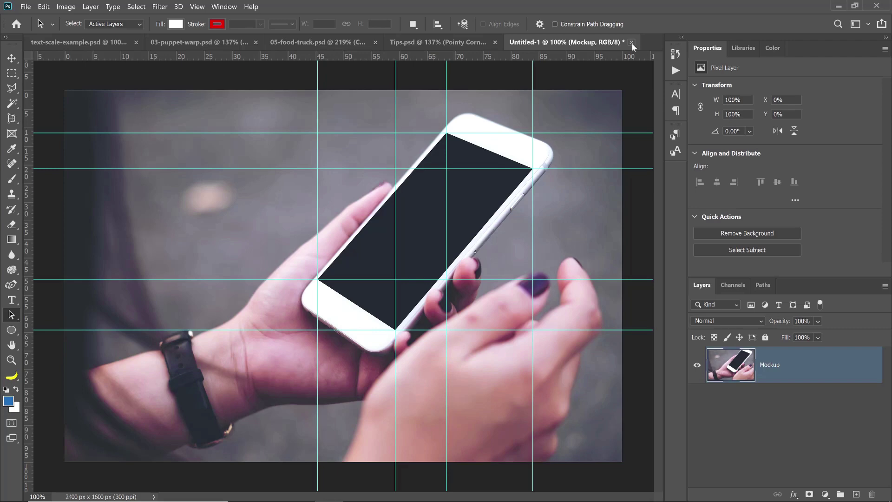
left_click(632, 43)
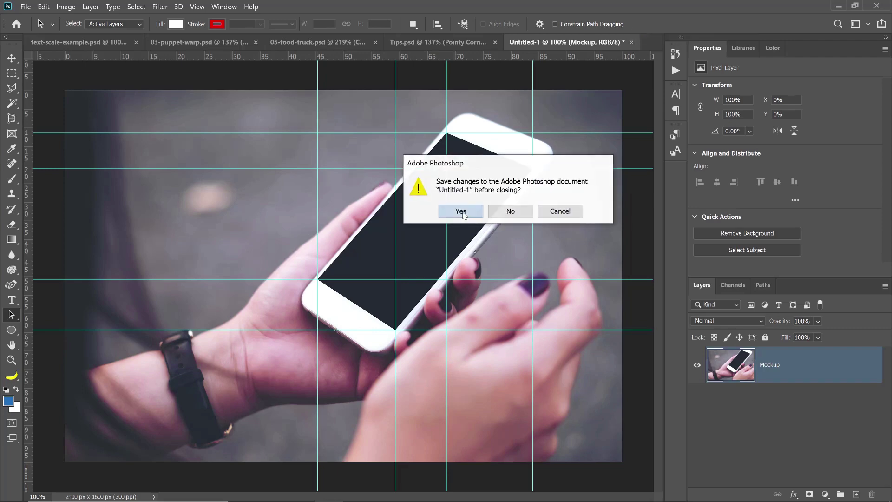
left_click(461, 212)
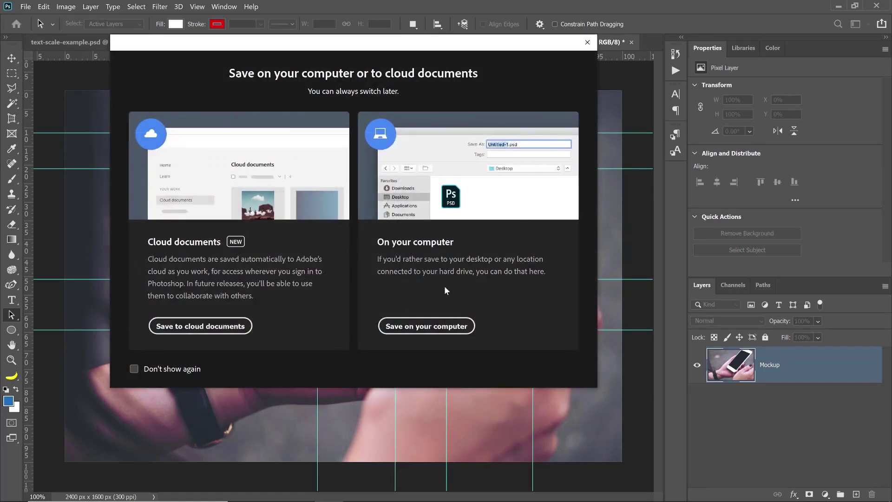
left_click(587, 43)
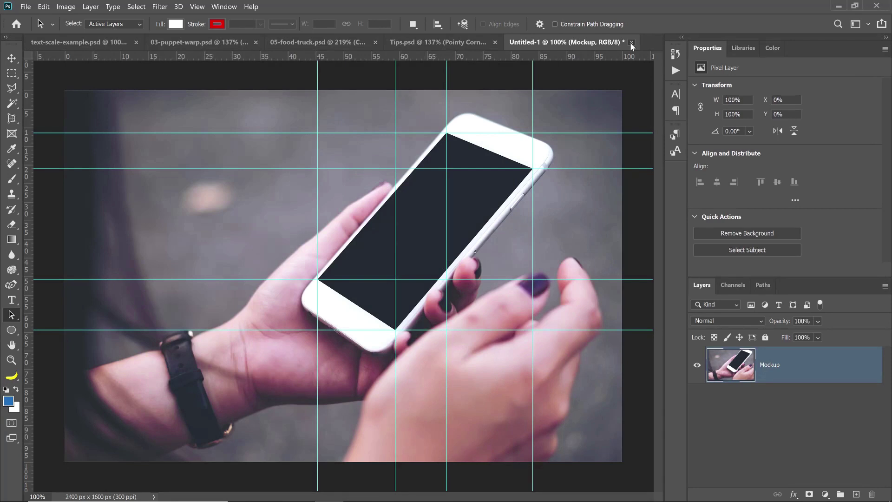
left_click(631, 42)
left_click(525, 211)
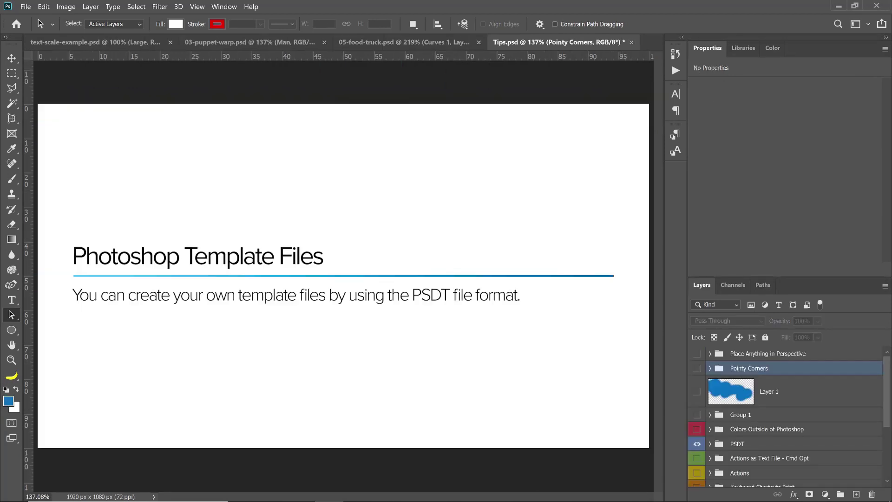
Step: Rename the original file to 01-place-anything-perspective.psdt in File Explorer and open it in Photoshop
key("alt+Tab")
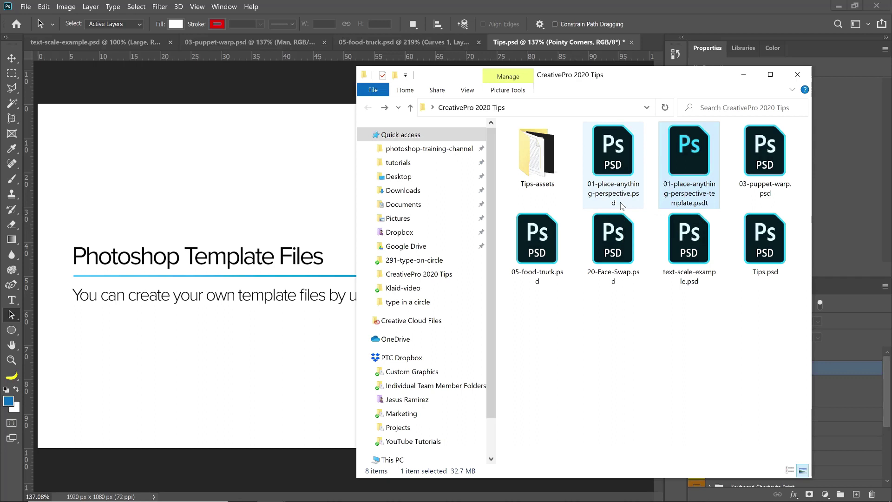
right_click(618, 186)
left_click(604, 476)
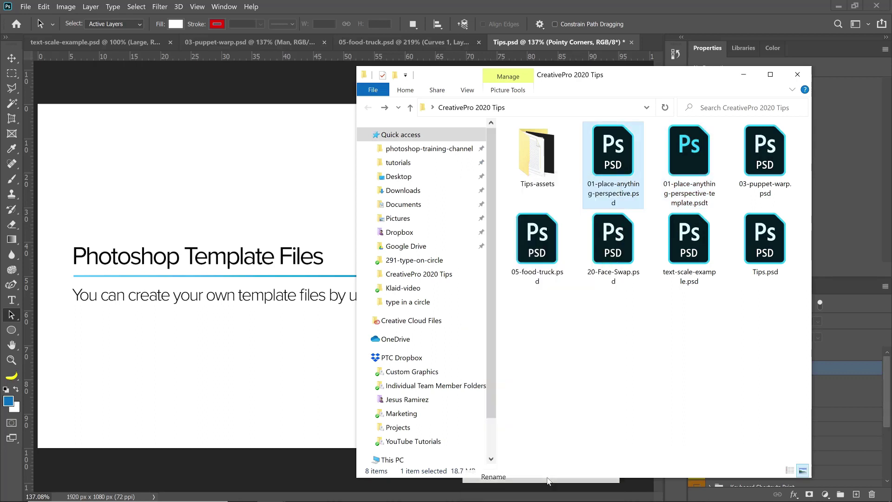
left_click(638, 203)
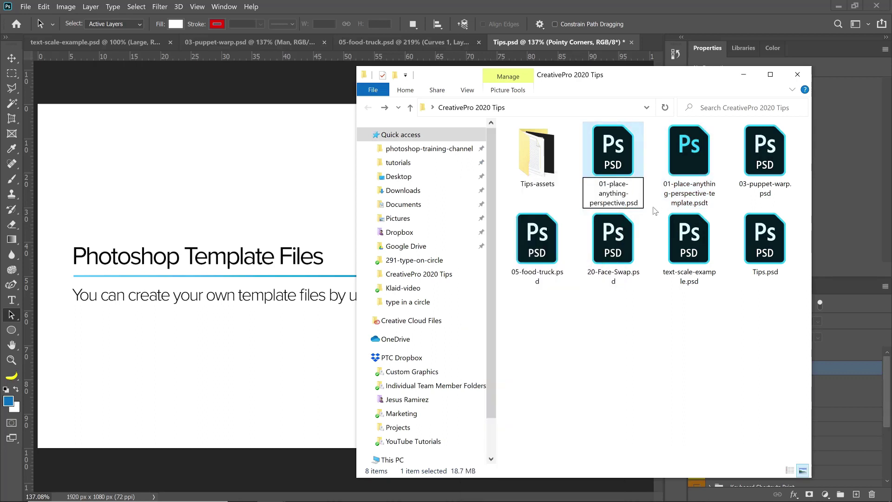
type("t")
key("Return")
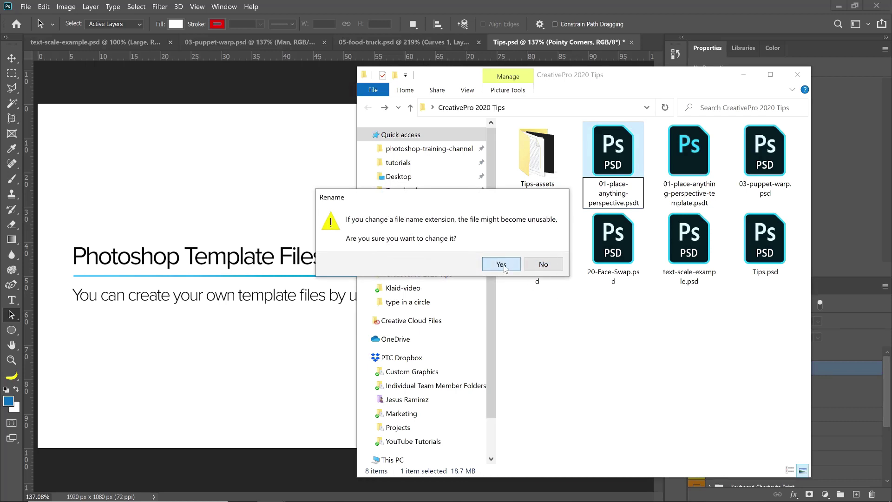
left_click(505, 267)
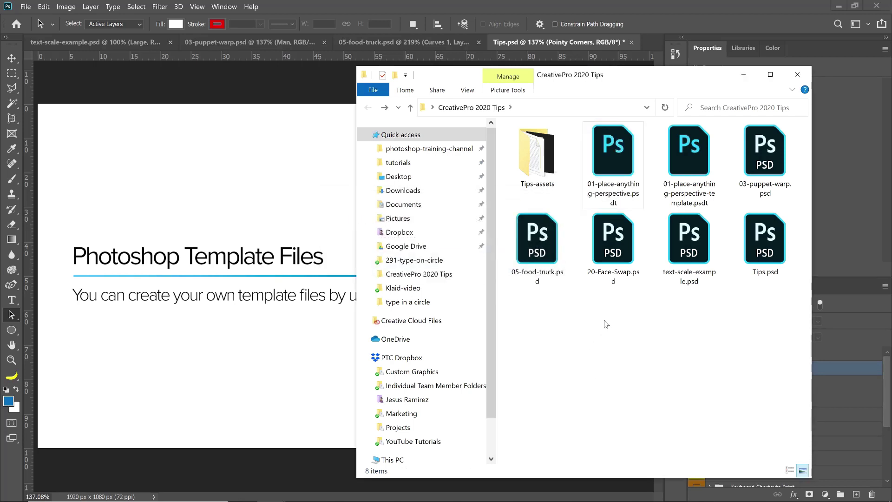
left_click(618, 170)
double_click(617, 170)
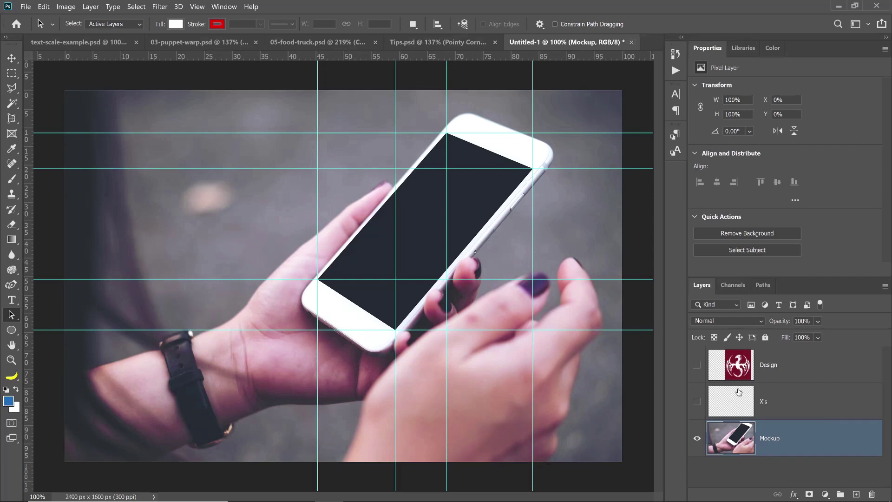
Step: Close the first Untitled-1 copy without saving and reopen the perspective .psdt template
left_click(632, 42)
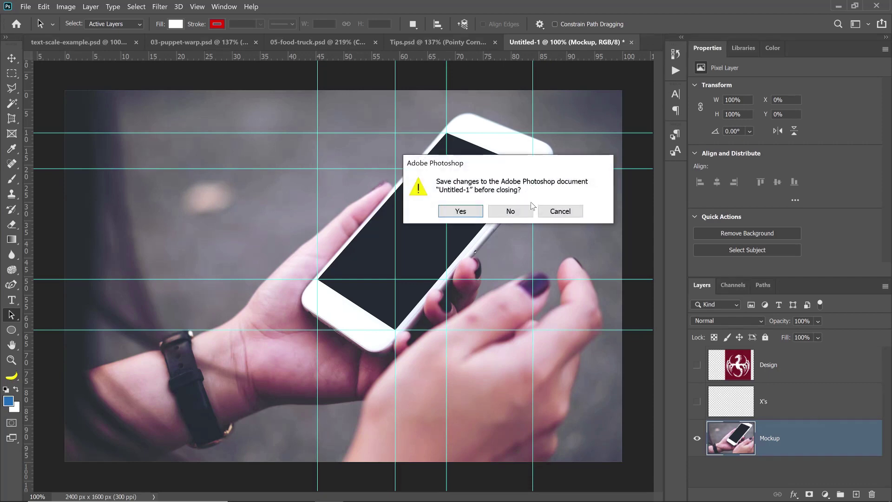
left_click(530, 206)
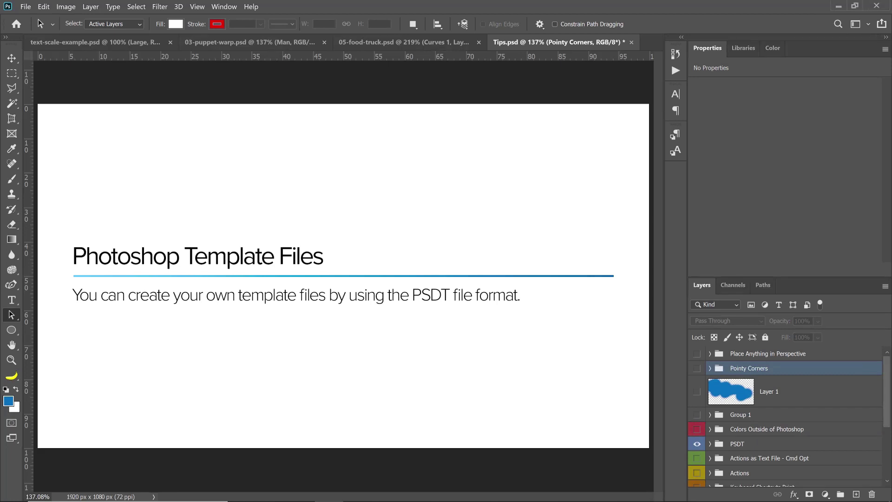
key("alt+Tab")
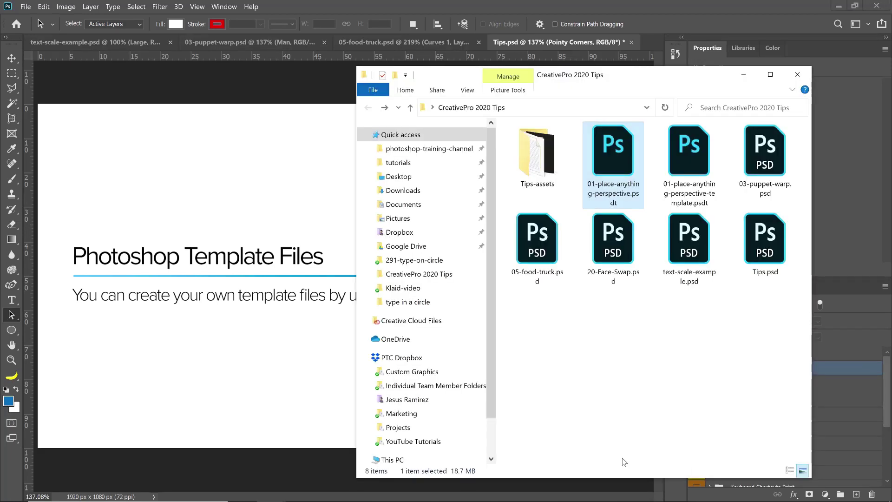
double_click(692, 166)
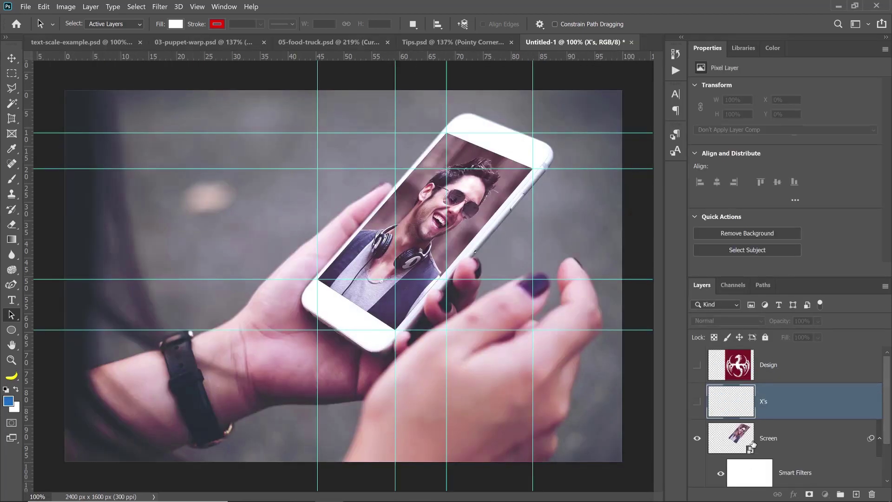
Step: Inside the Screen smart object, place the fashion model photo from the Downloads library and enlarge it
double_click(707, 447)
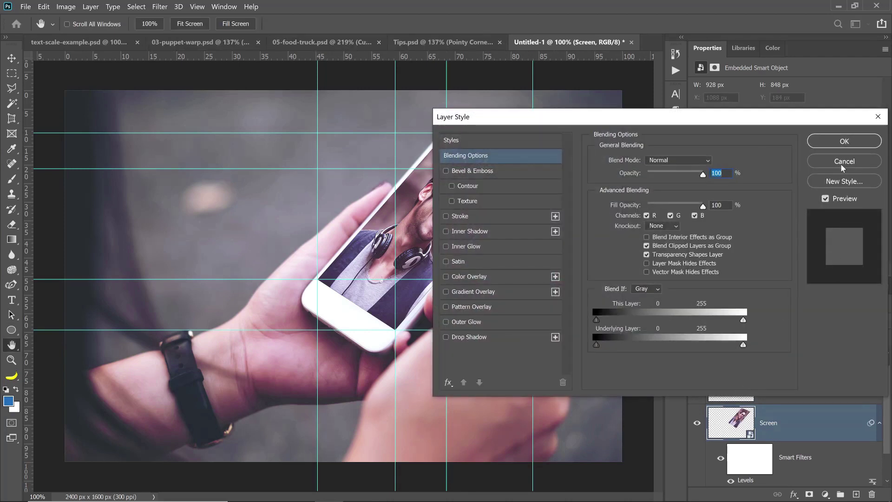
left_click(843, 142)
double_click(741, 426)
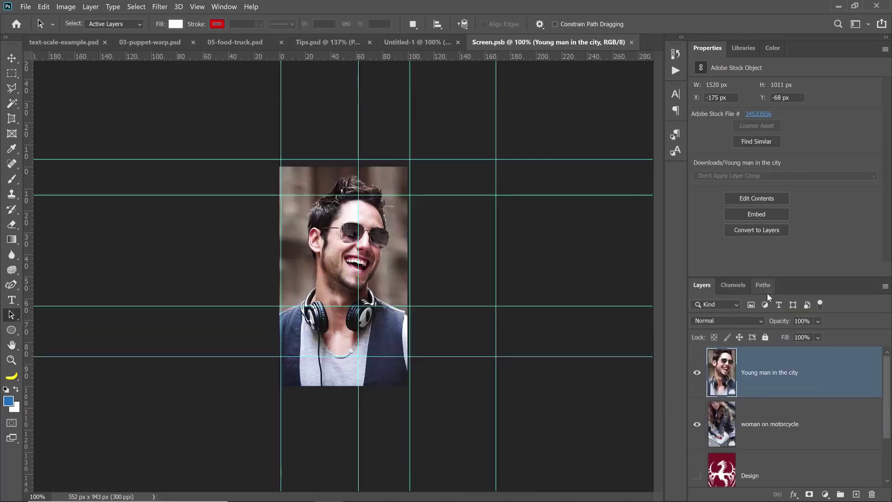
left_click(744, 48)
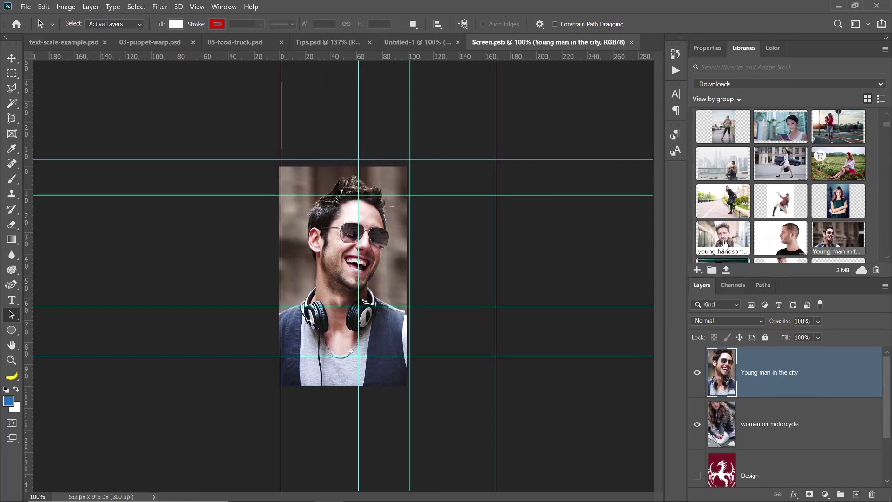
left_click_drag(723, 238, 372, 302)
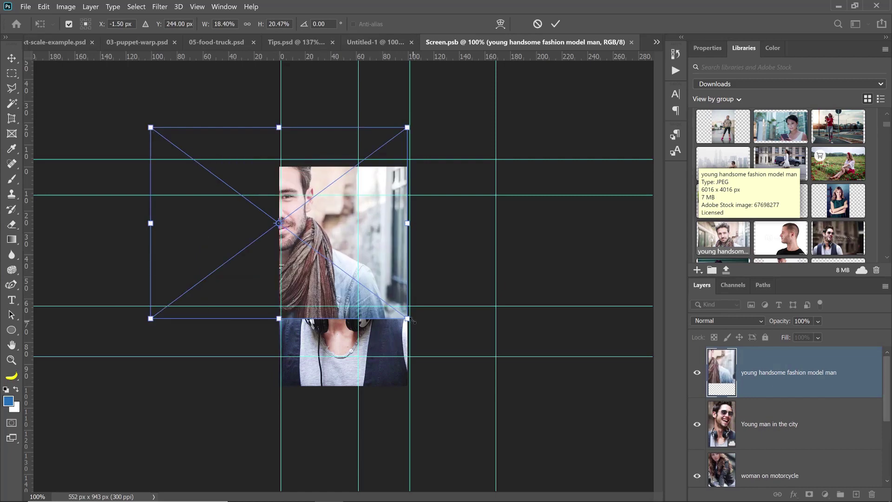
left_click_drag(407, 318, 535, 421)
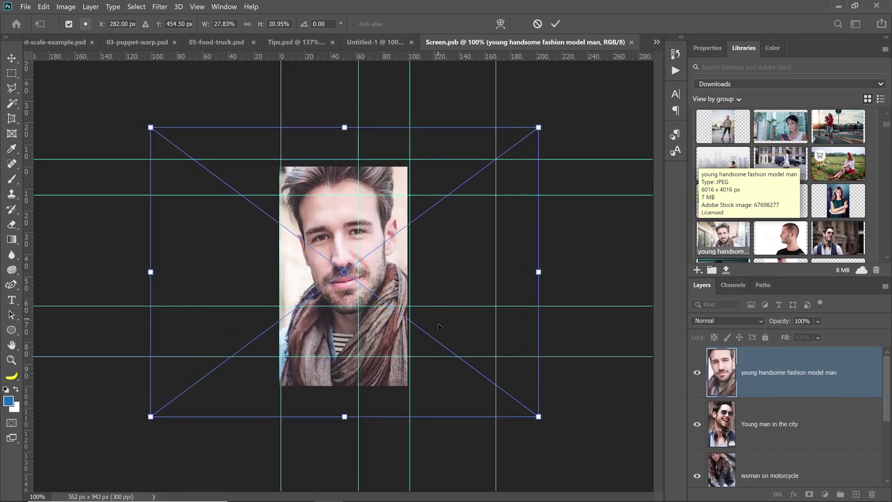
left_click(556, 24)
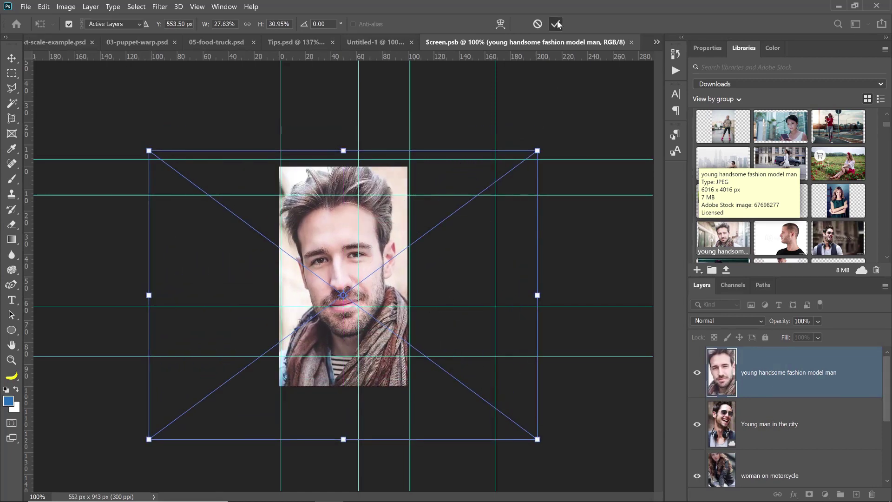
Step: Save the new photo back into the mockup and begin closing Untitled-1
left_click(632, 42)
left_click(466, 213)
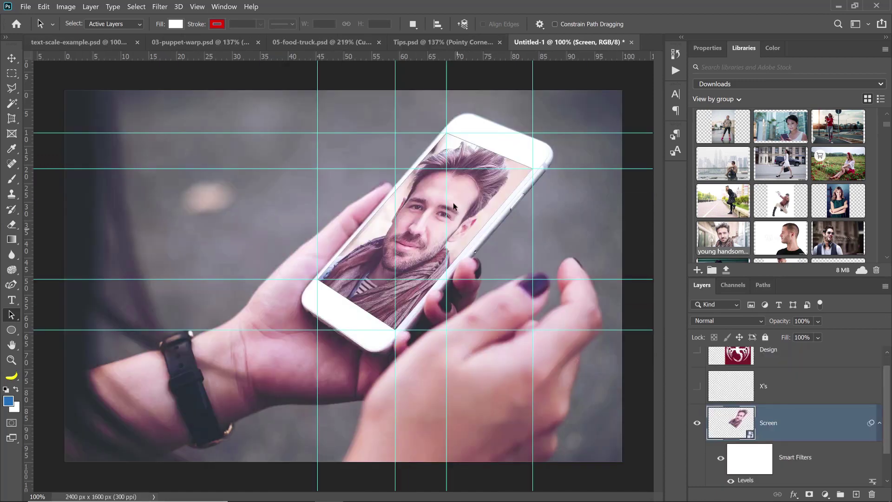
left_click(630, 45)
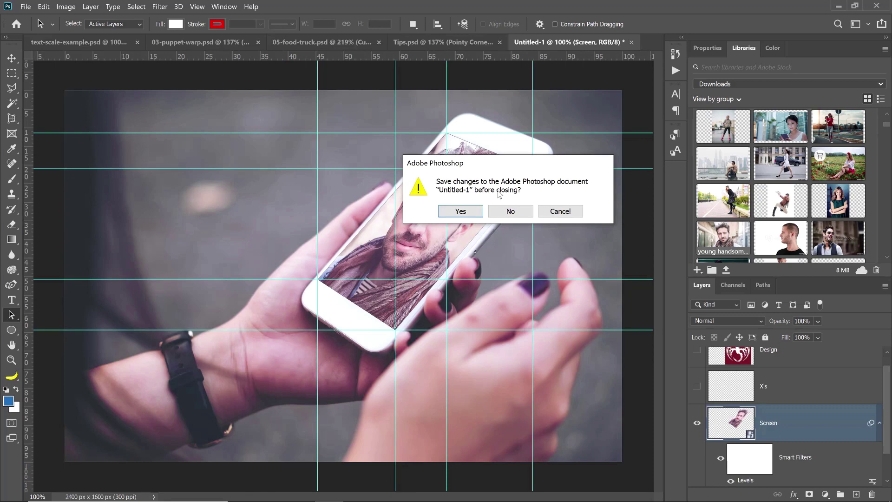
Step: Cancel the save prompt so Untitled-1 stays open with the scarf photo
left_click(563, 211)
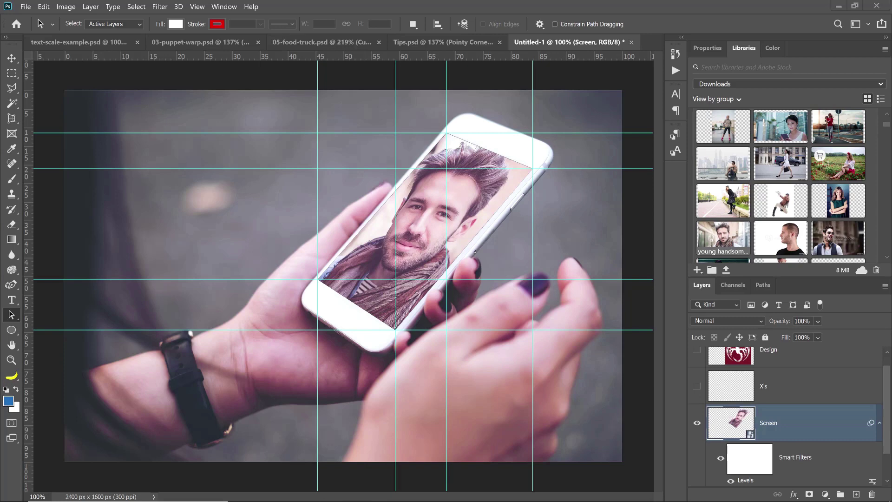
Step: Rename the template to 01-place-anything-perspective-template.psd in File Explorer and open it in Photoshop
key("alt+Tab")
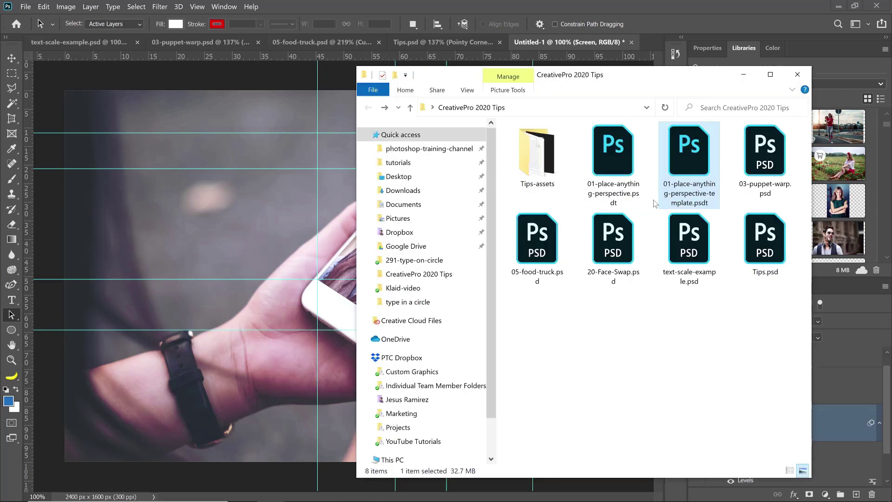
right_click(703, 191)
left_click(599, 444)
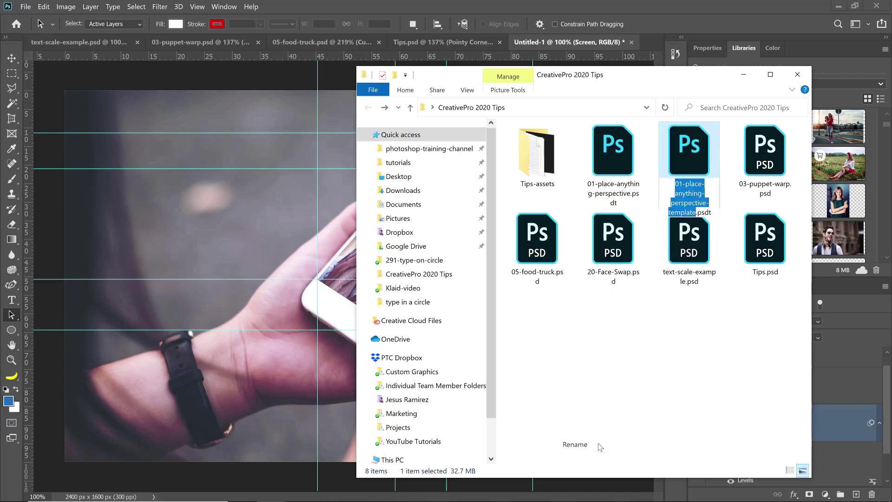
left_click(714, 213)
key("BackSpace")
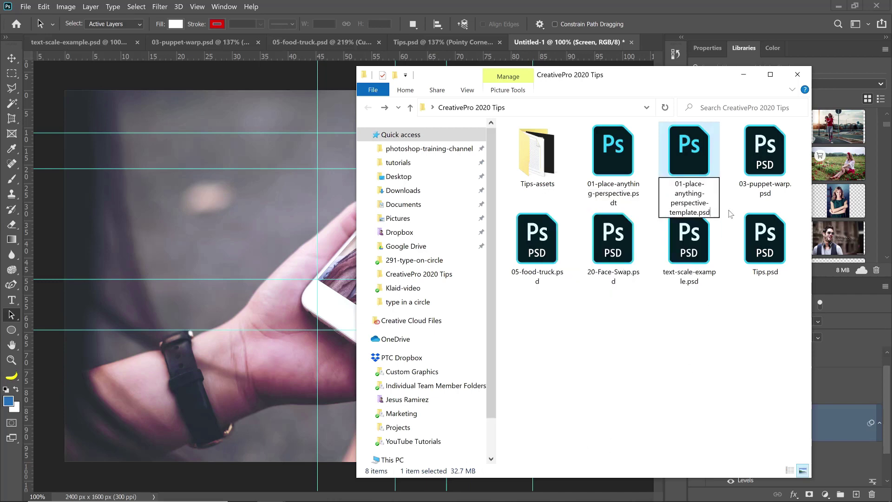
key("Return")
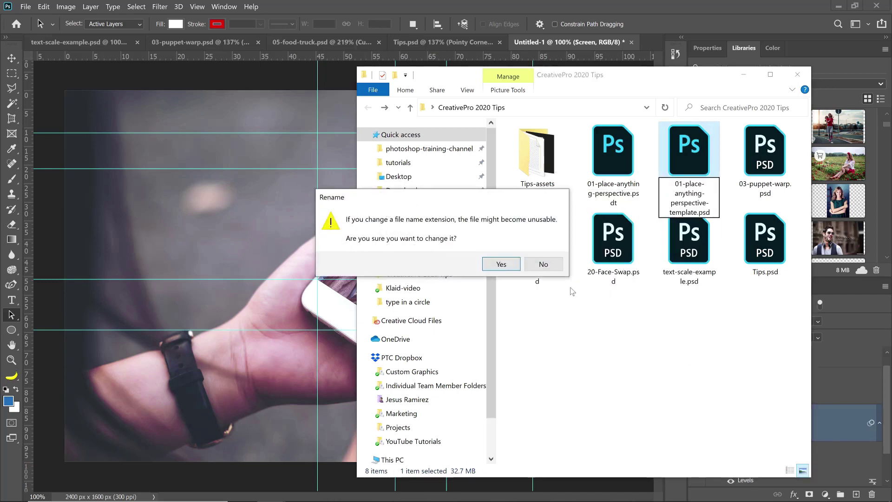
left_click(495, 267)
double_click(692, 162)
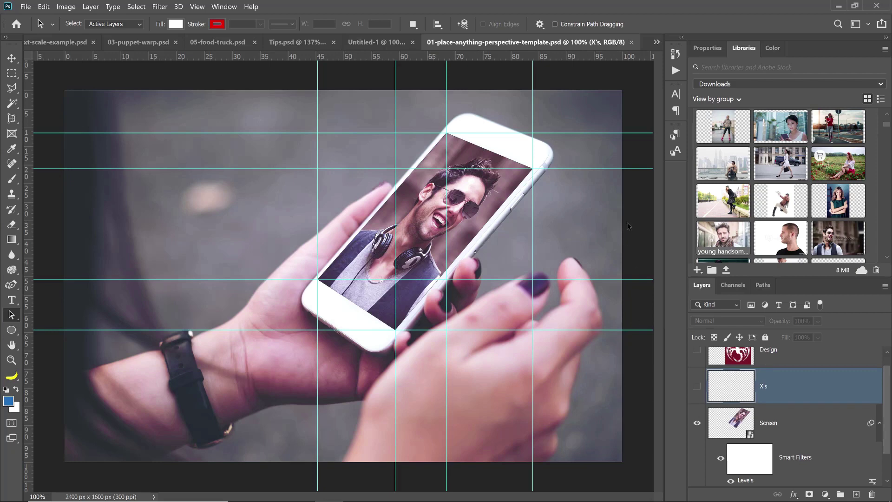
Step: Close the 01-place-anything-perspective-template.psd document, returning to Untitled-1
left_click(631, 43)
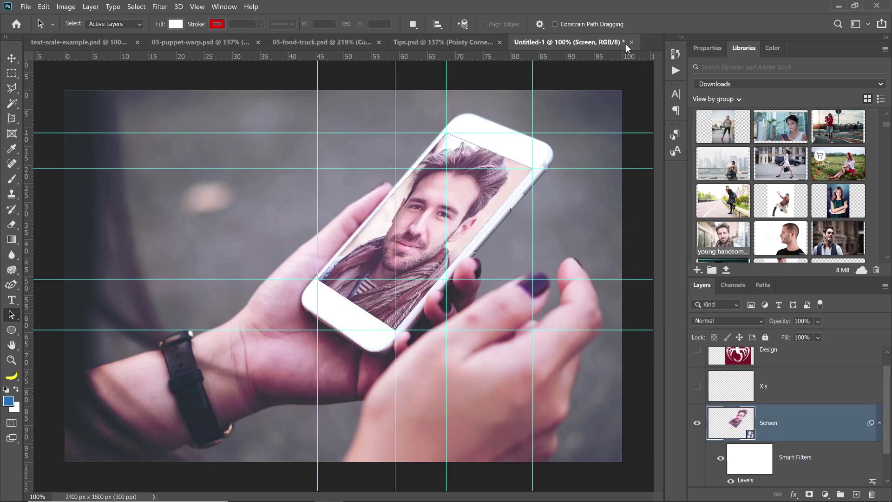